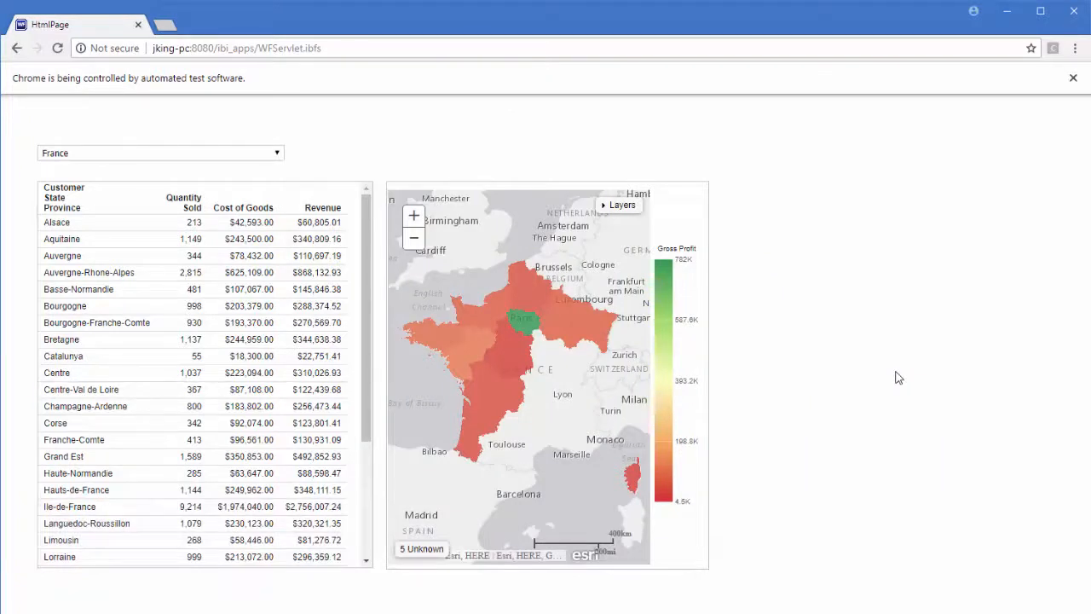
Step: Choose a different country in the finished sample page's country drop-down to try out the filtering
left_click(277, 154)
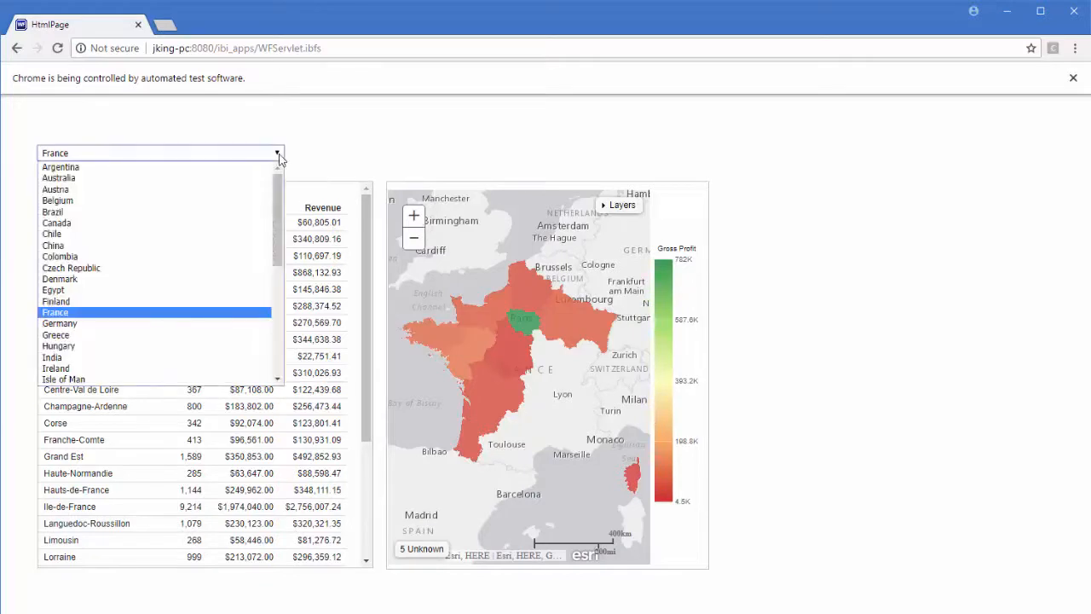
scroll(230, 191, "down", 5)
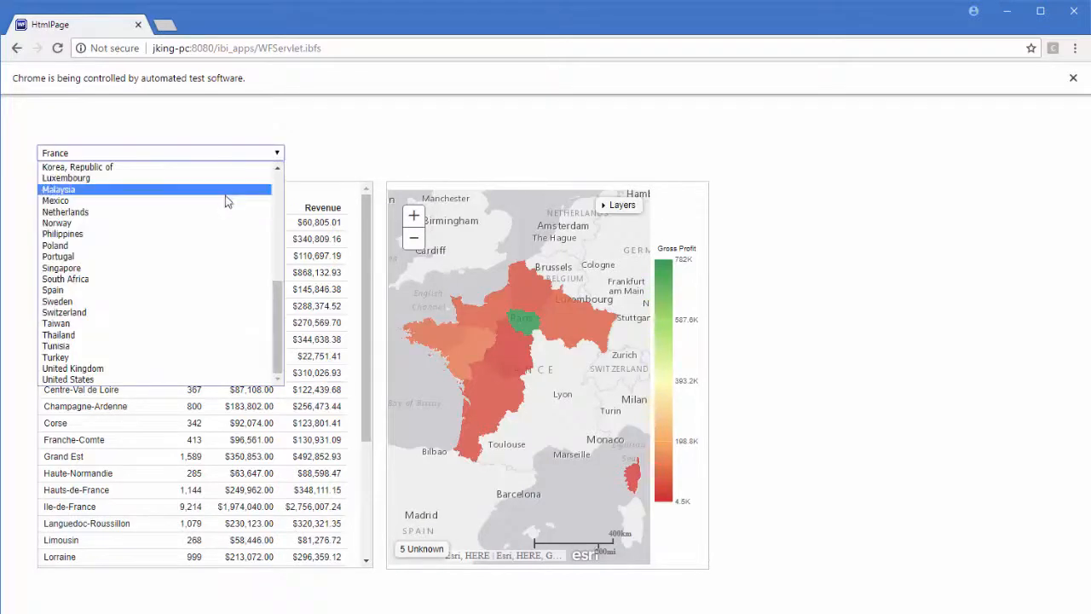
left_click(143, 324)
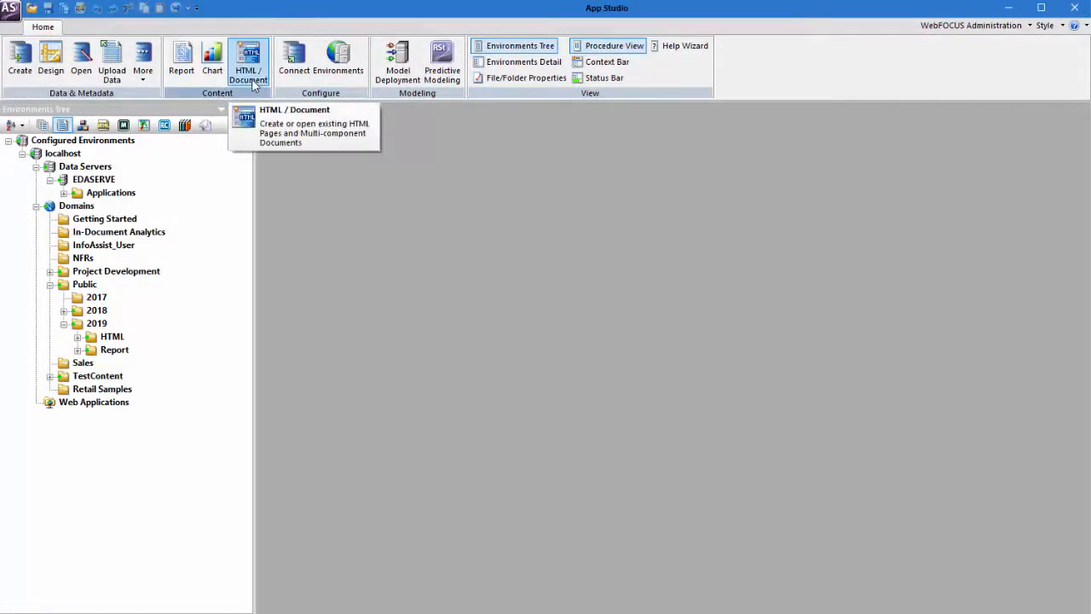
Step: In App Studio, create a new HTML page in the Public > 2019 > HTML folder, keeping the default template, settings and theme
right_click(112, 341)
mouse_move(151, 366)
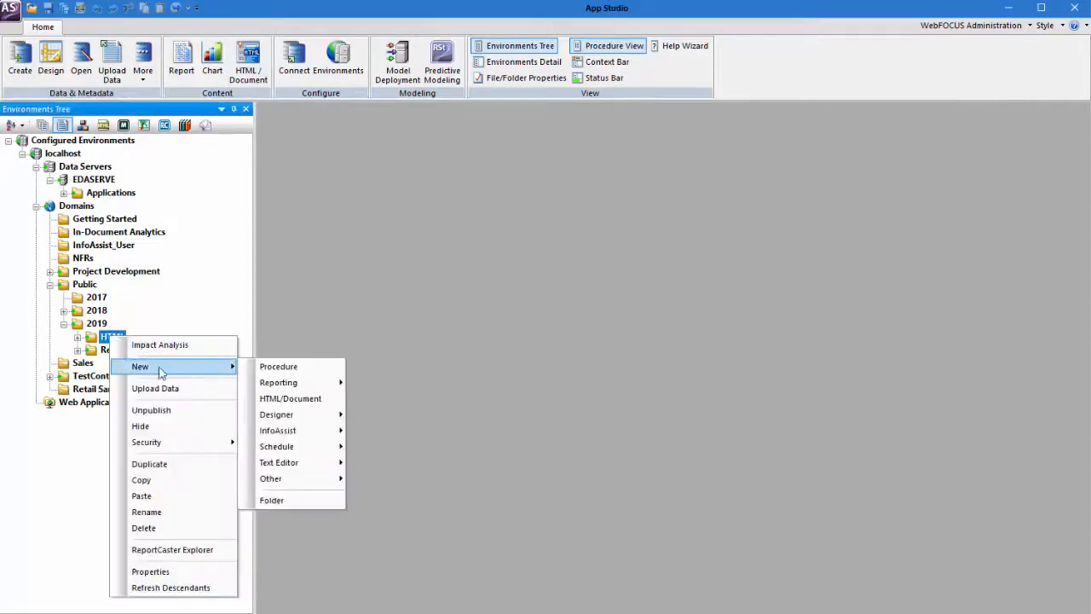
left_click(285, 399)
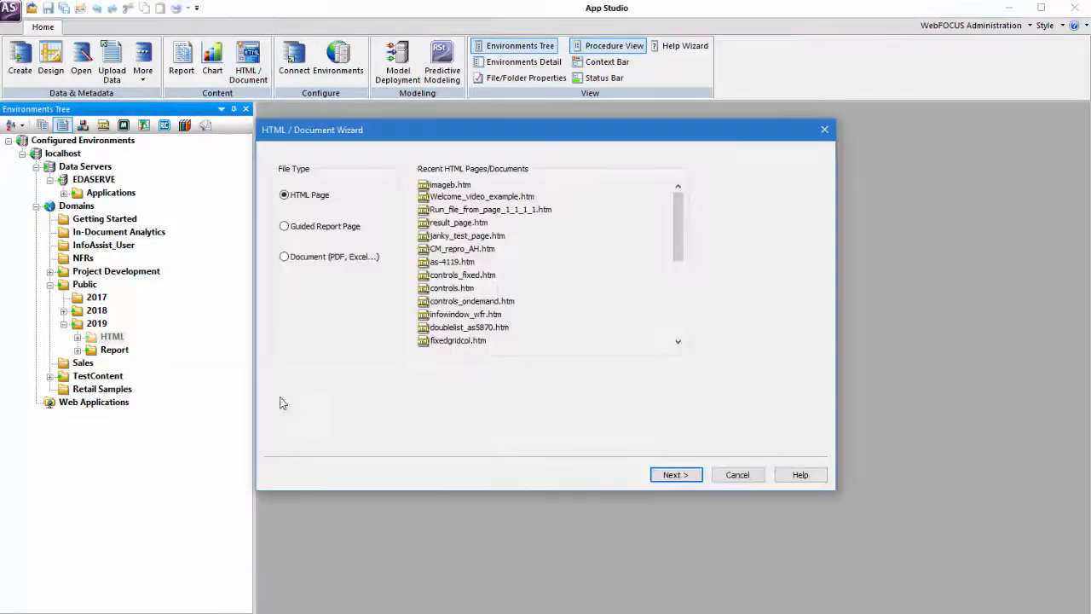
left_click(666, 475)
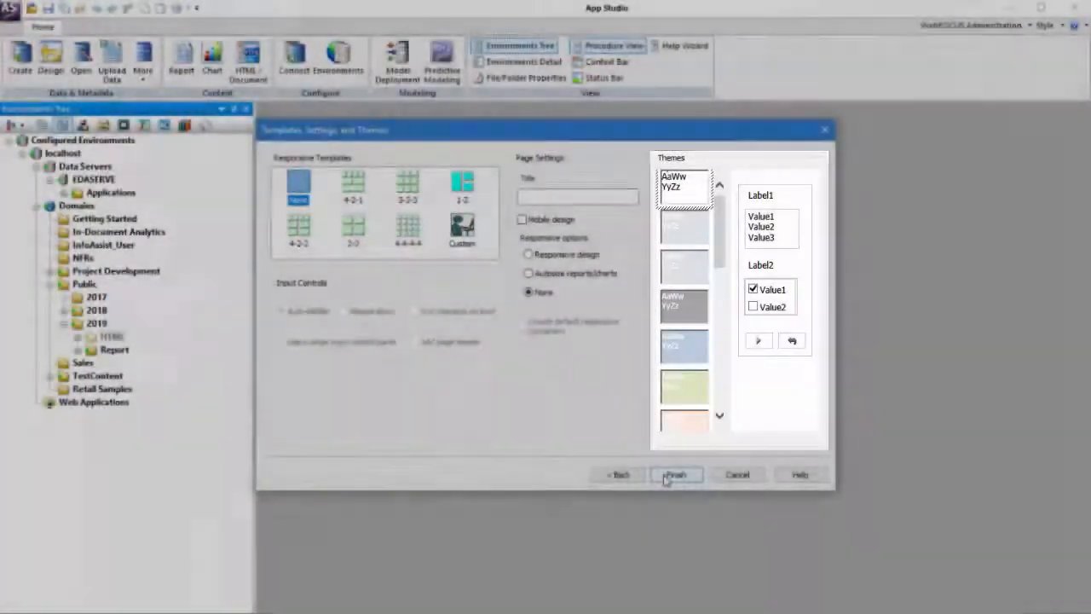
left_click(673, 474)
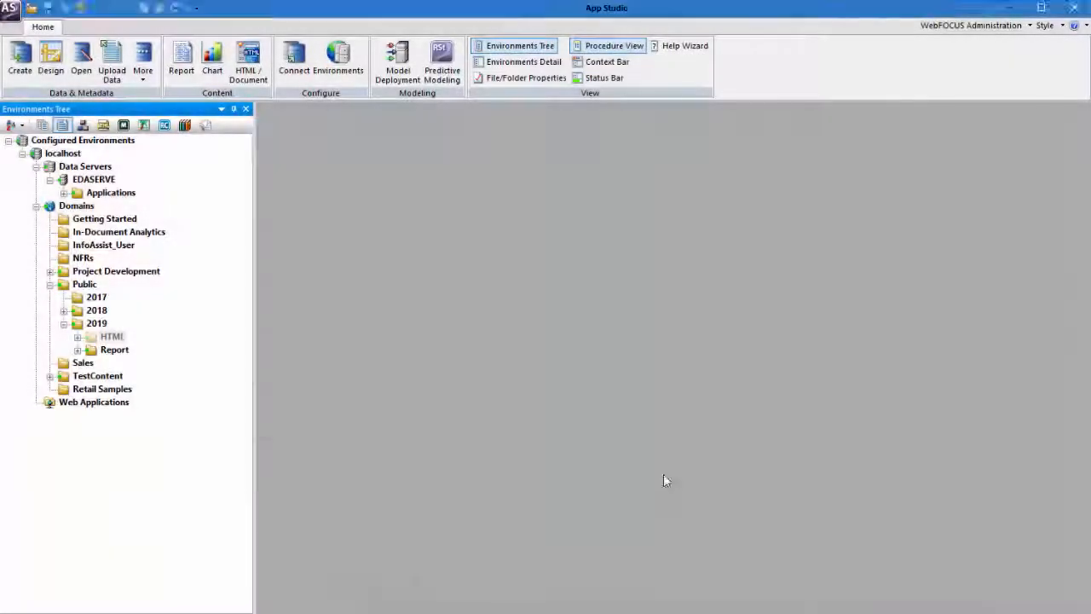
left_click(234, 109)
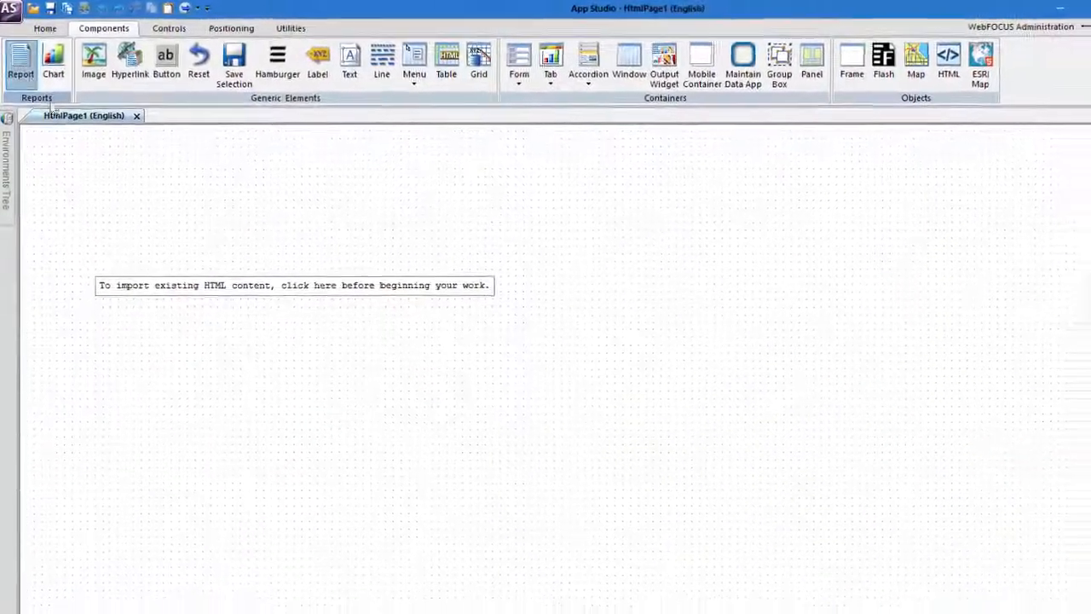
Step: Draw a report component on the page and reference the existing procedure country_rpt.fex from the Report folder, declining automatic parameter controls
left_click_drag(58, 159, 463, 571)
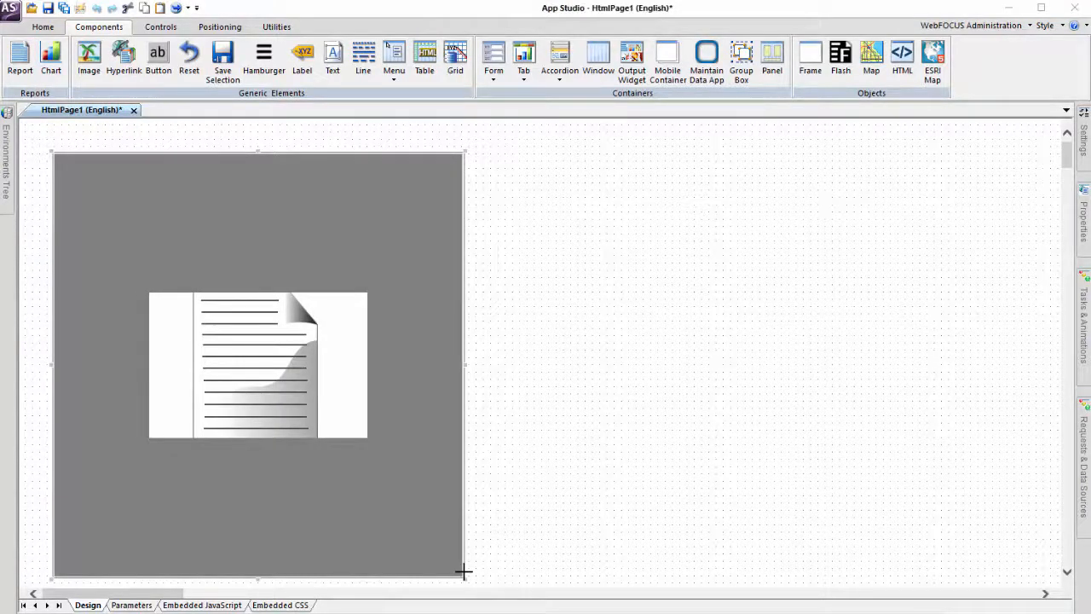
right_click(272, 495)
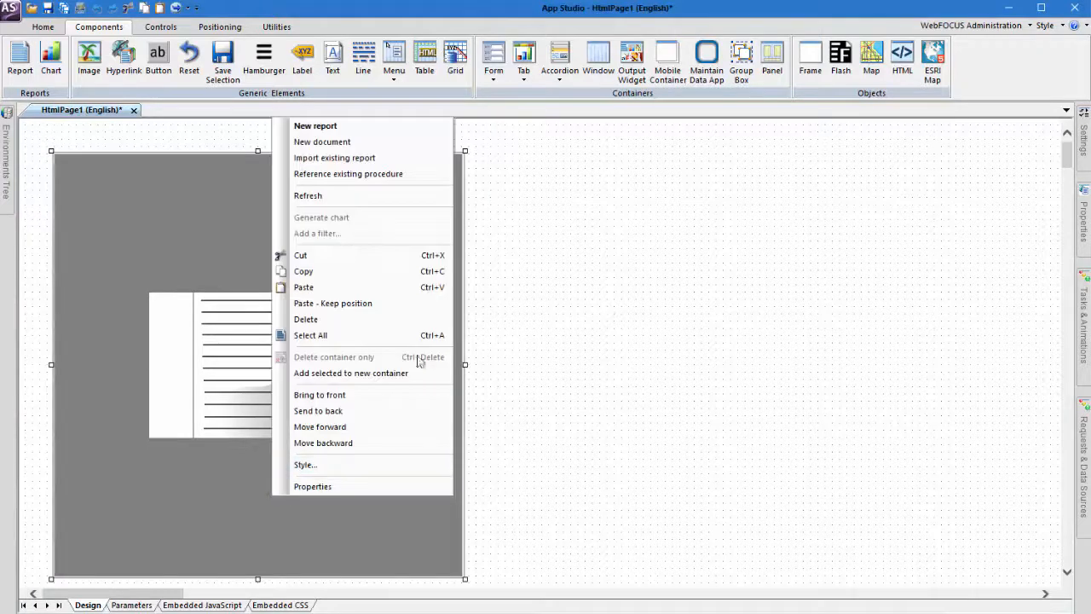
left_click(375, 174)
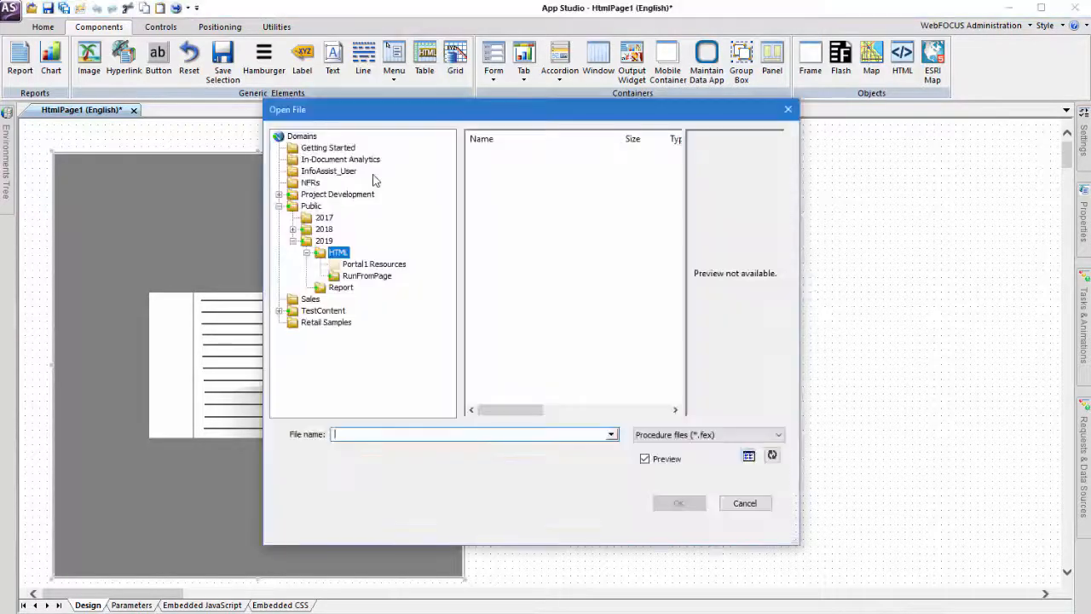
left_click(340, 288)
left_click(512, 170)
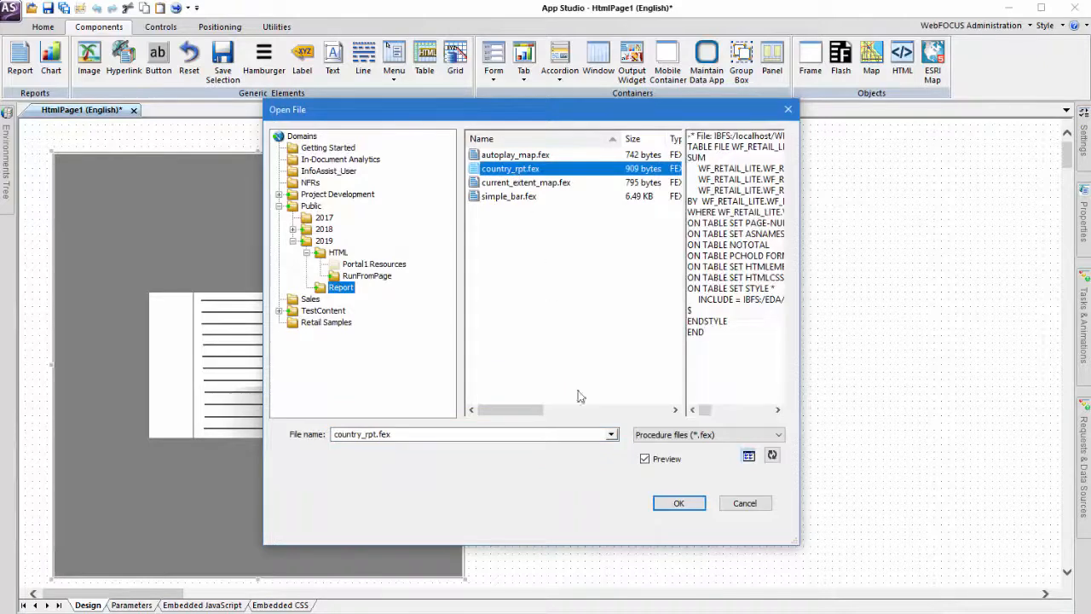
left_click(681, 504)
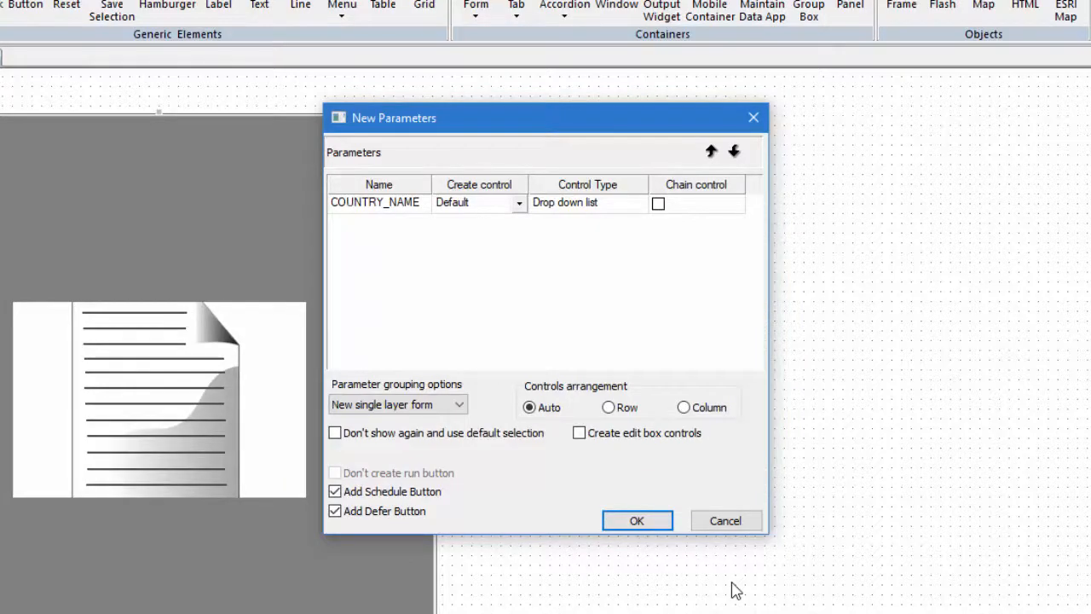
left_click(726, 520)
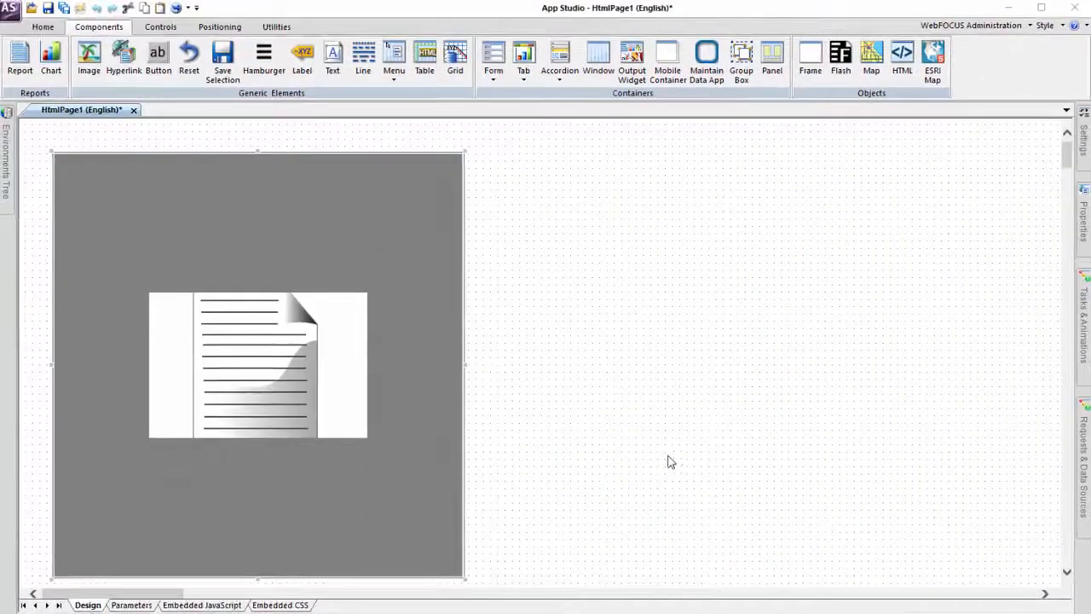
Step: Add a drop-down control about 350 wide beside the report's upper right corner and bind the COUNTRY_NAME parameter to it
left_click(163, 28)
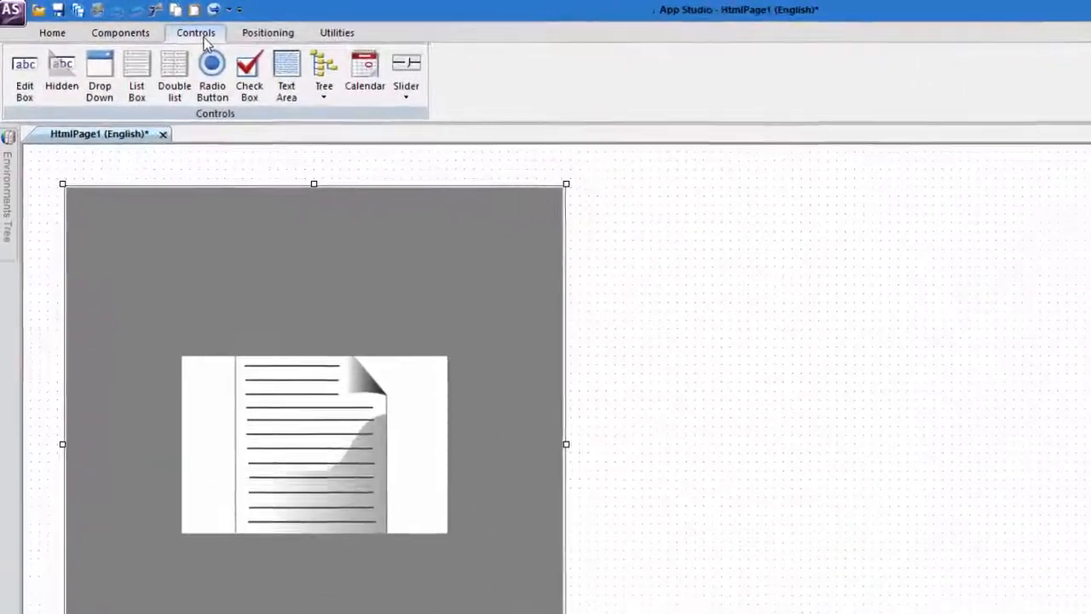
left_click(102, 83)
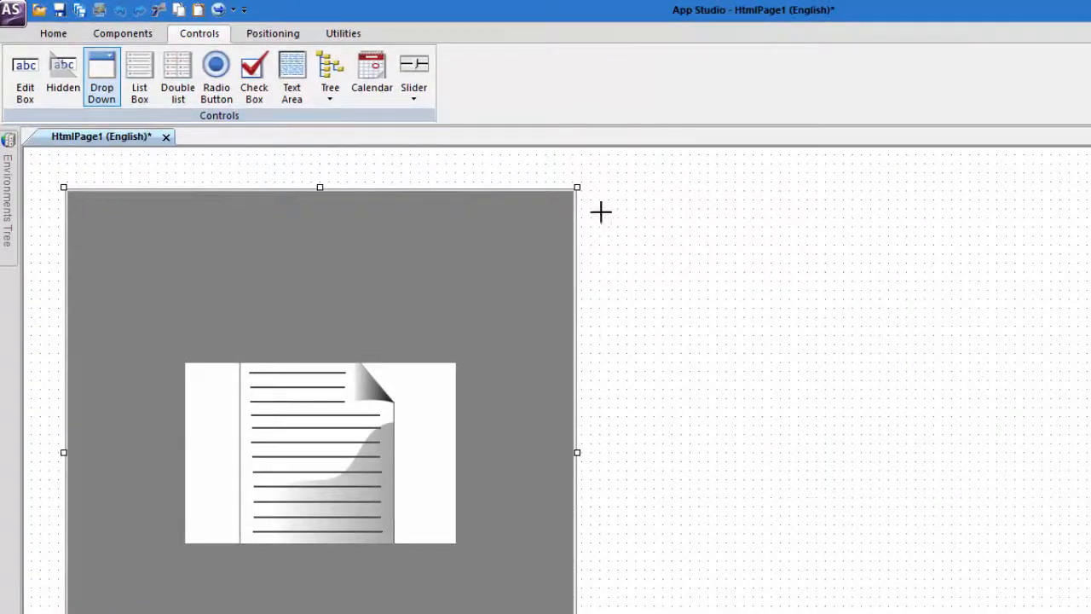
left_click_drag(598, 192, 913, 219)
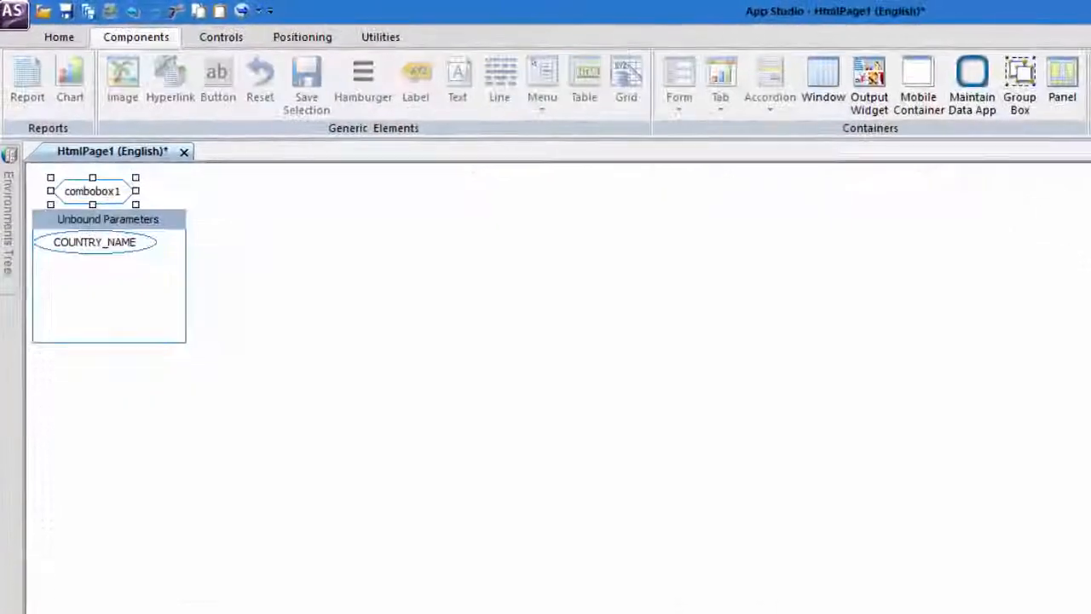
left_click(104, 245)
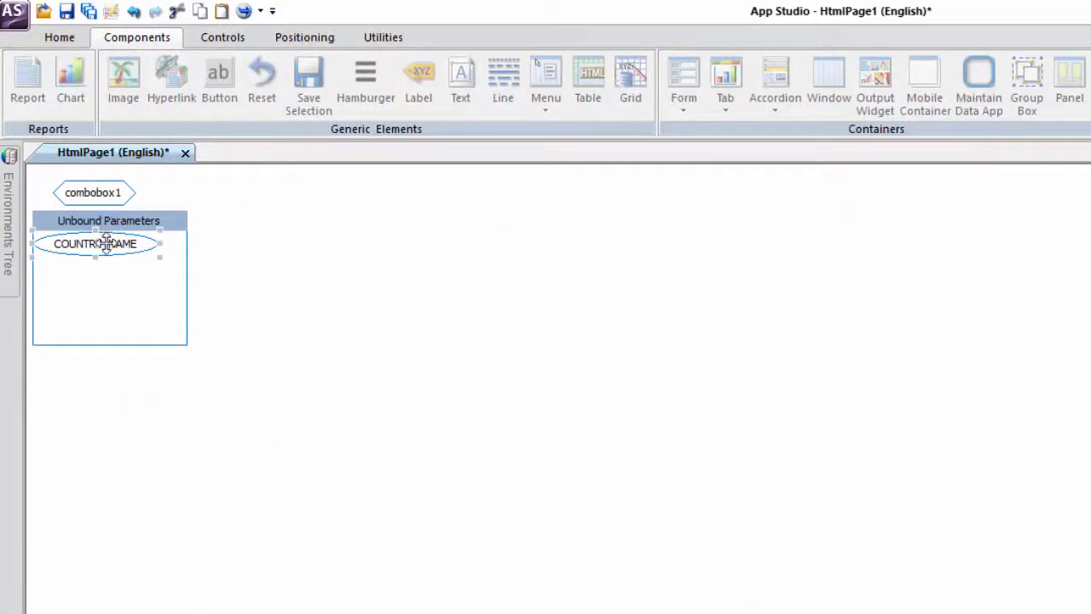
left_click_drag(283, 205, 284, 207)
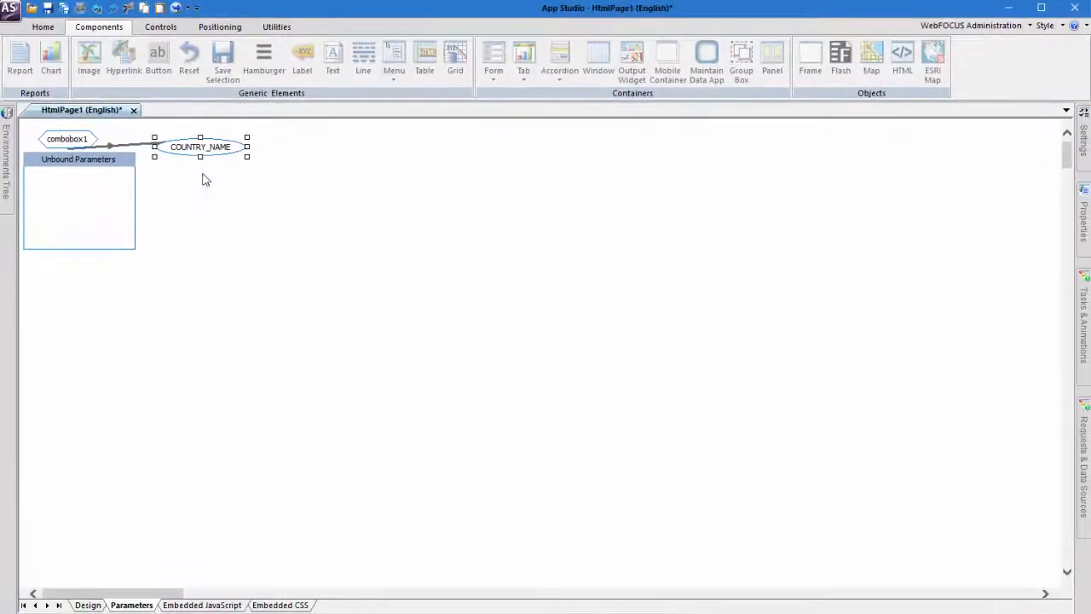
Step: Review the settings of the COUNTRY_NAME parameter and of its combobox1 control, and return to the page design
left_click(1085, 140)
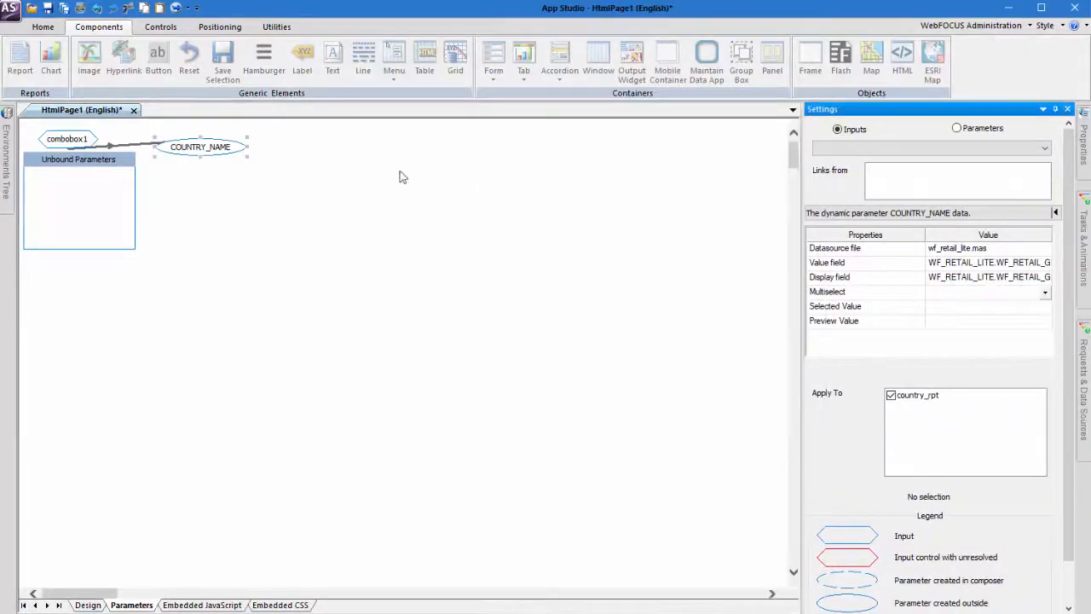
left_click(61, 142)
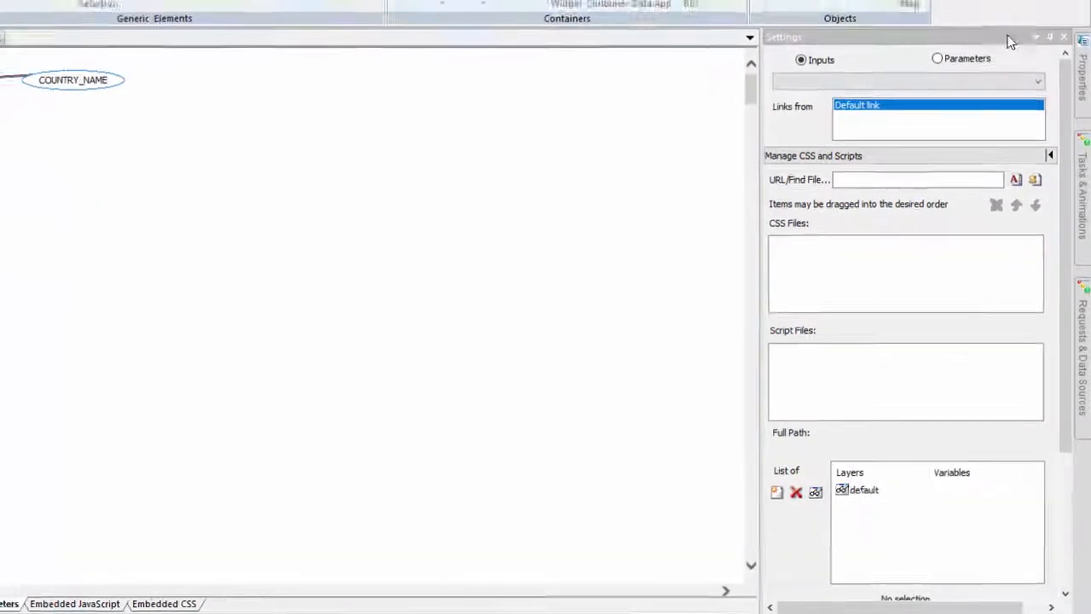
left_click(102, 600)
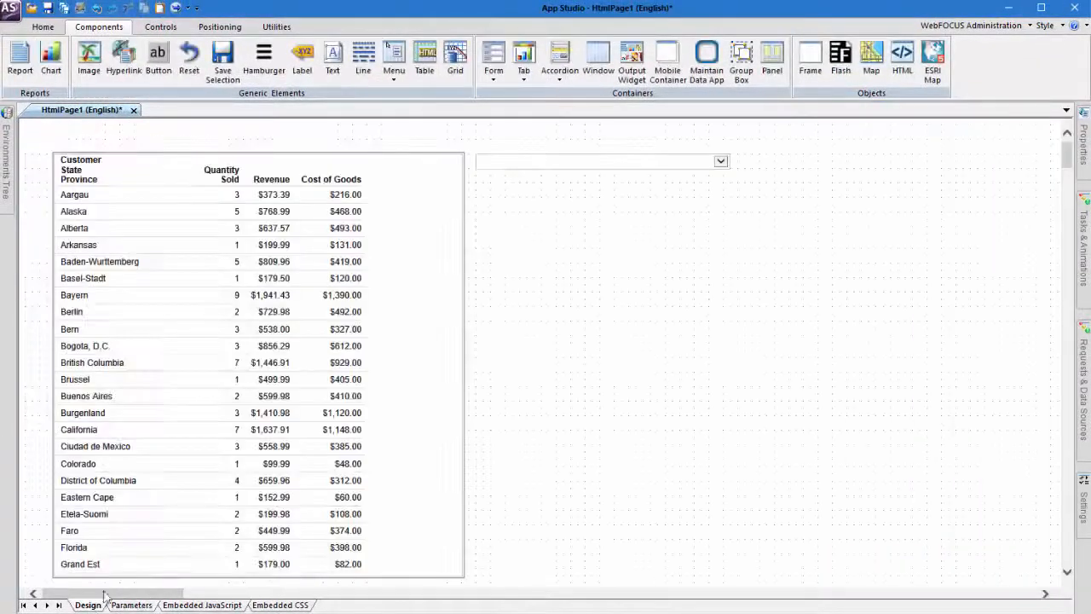
Step: Examine the properties of the page and of the drop-down control, including the control's available events
left_click(1084, 137)
left_click(1056, 110)
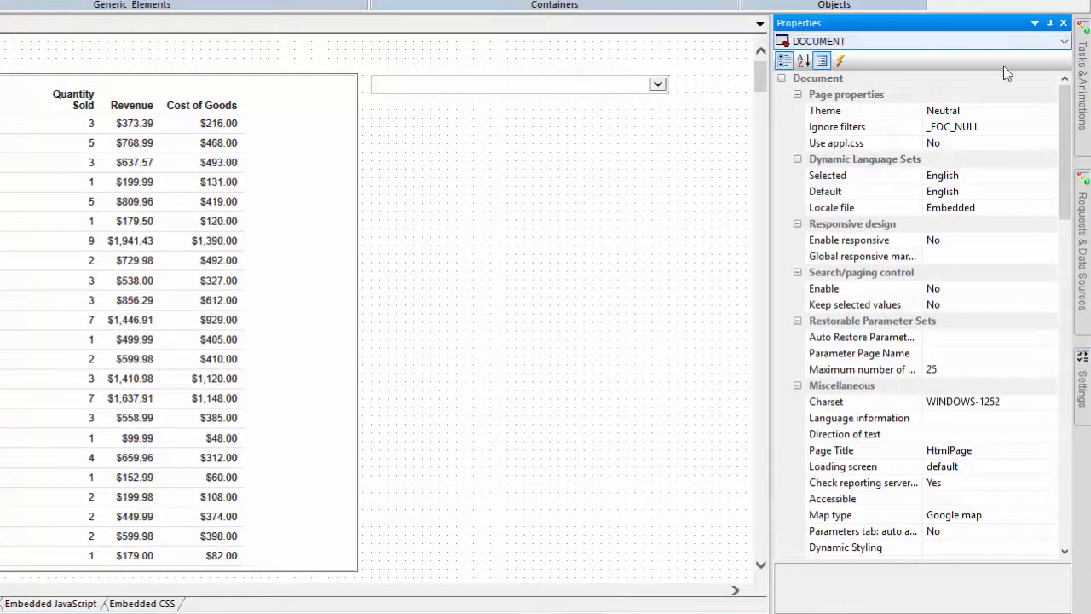
left_click(588, 86)
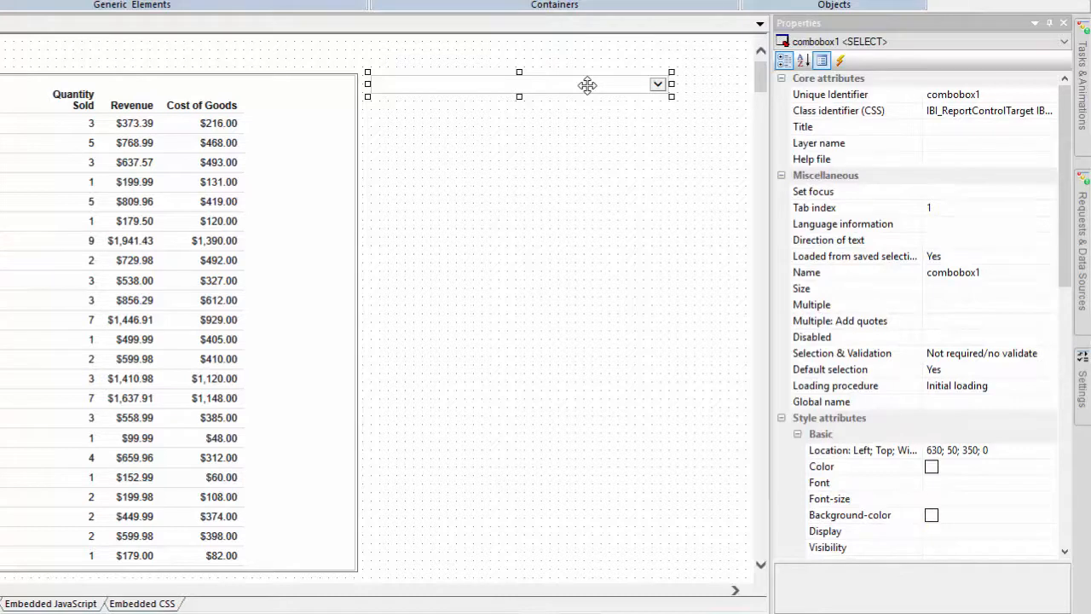
left_click(840, 60)
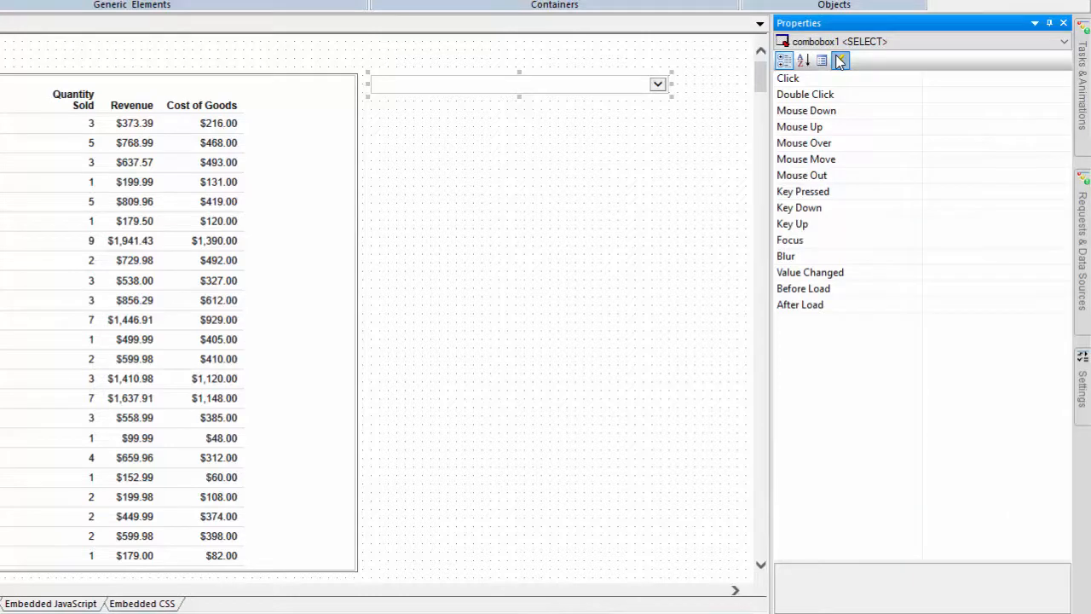
left_click(821, 61)
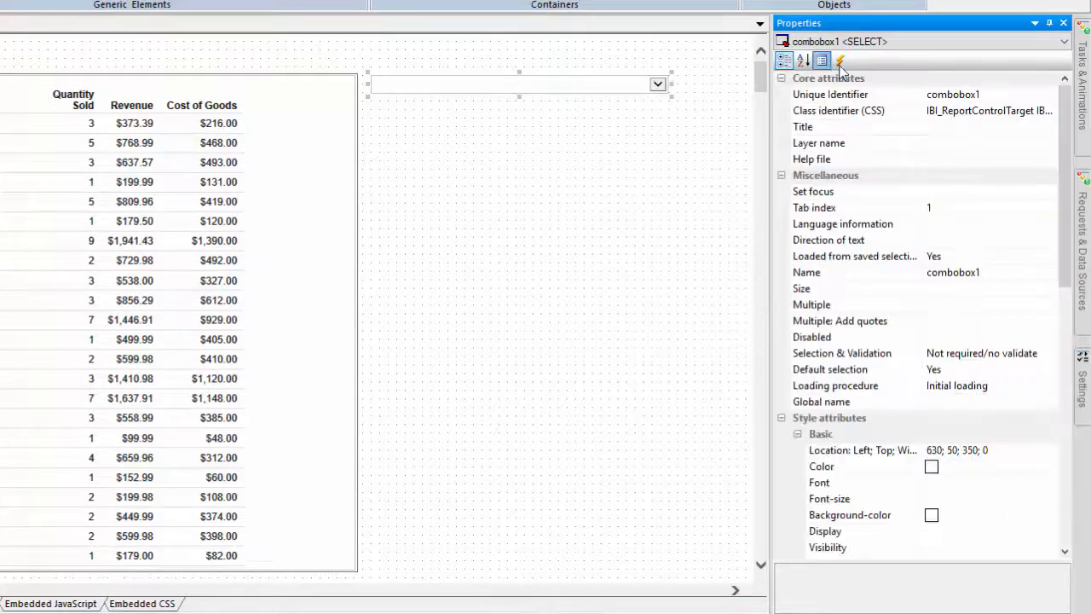
left_click(1050, 24)
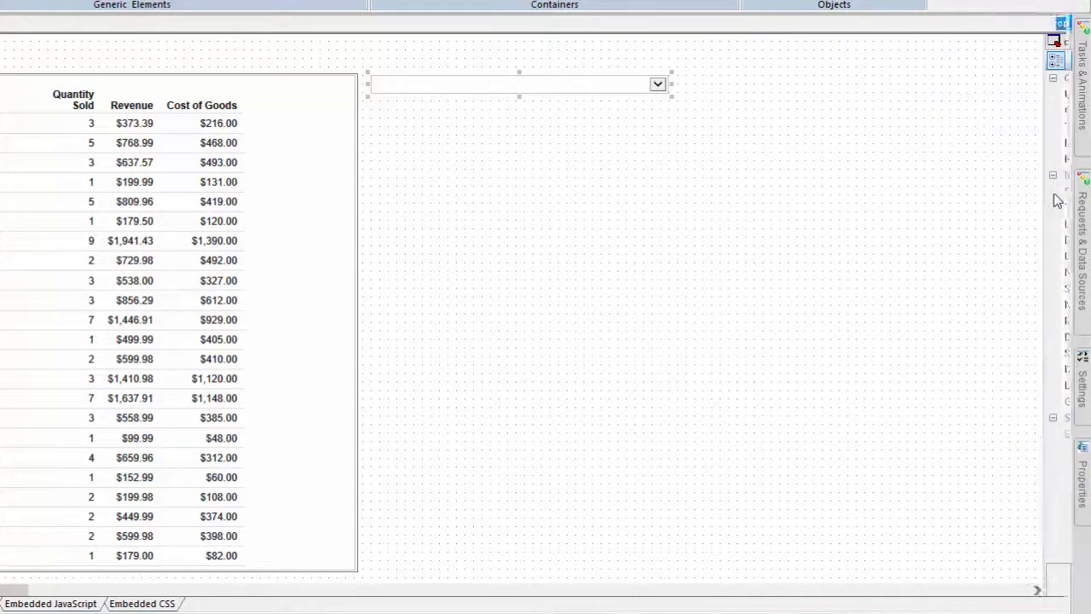
Step: Examine the page's requests and data sources and the options for adding a new request
mouse_move(1084, 212)
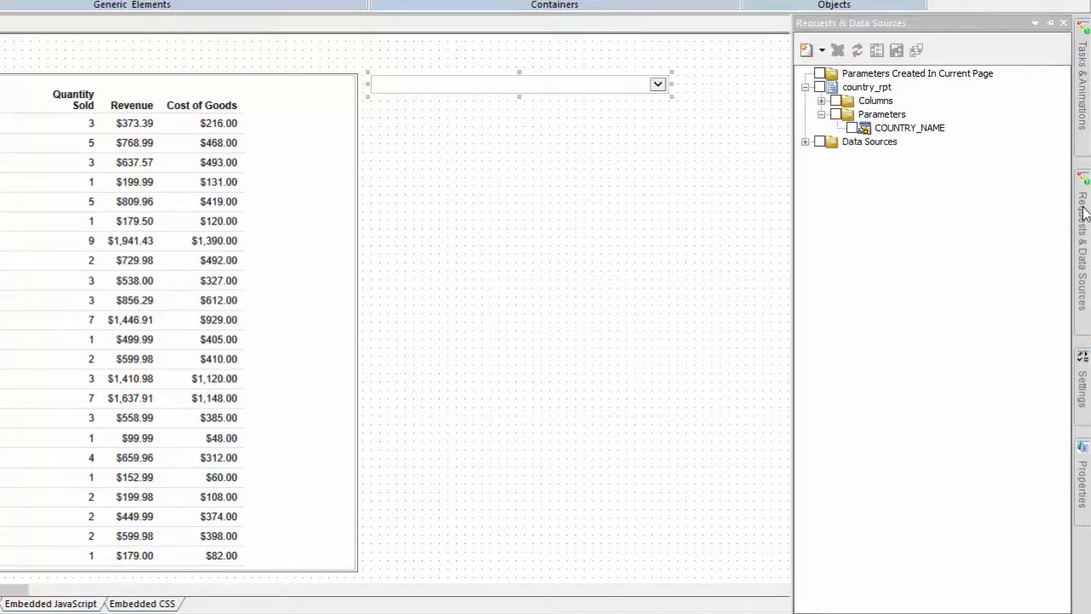
left_click(823, 52)
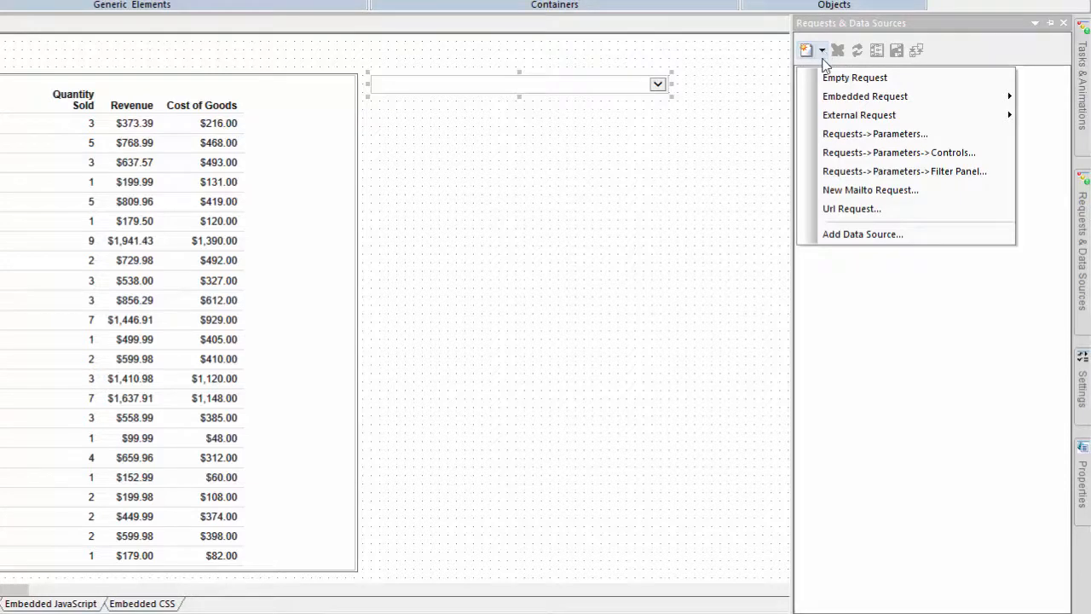
left_click(855, 336)
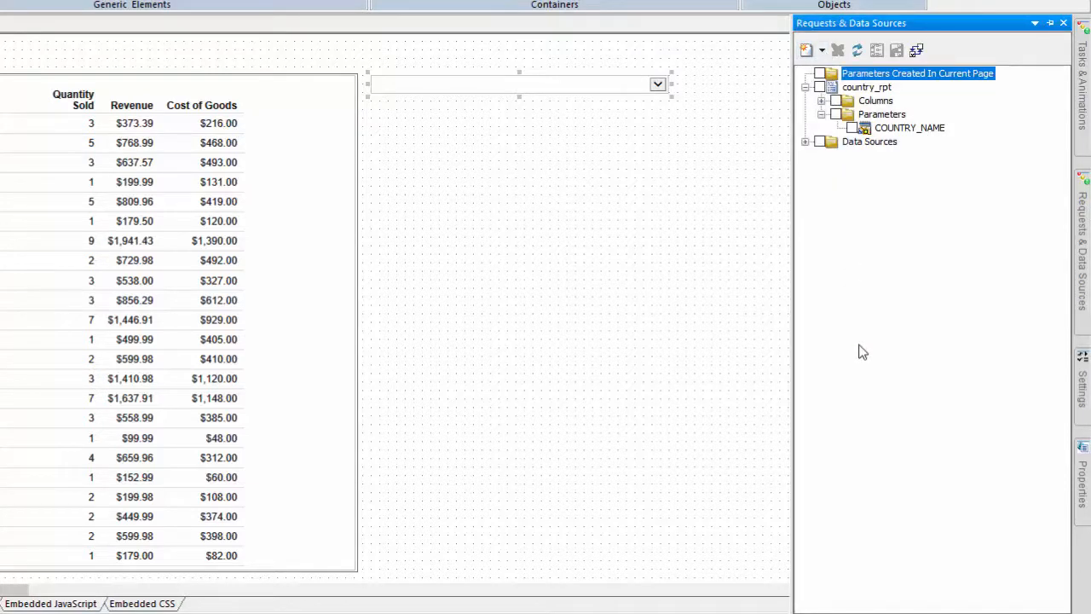
left_click(643, 365)
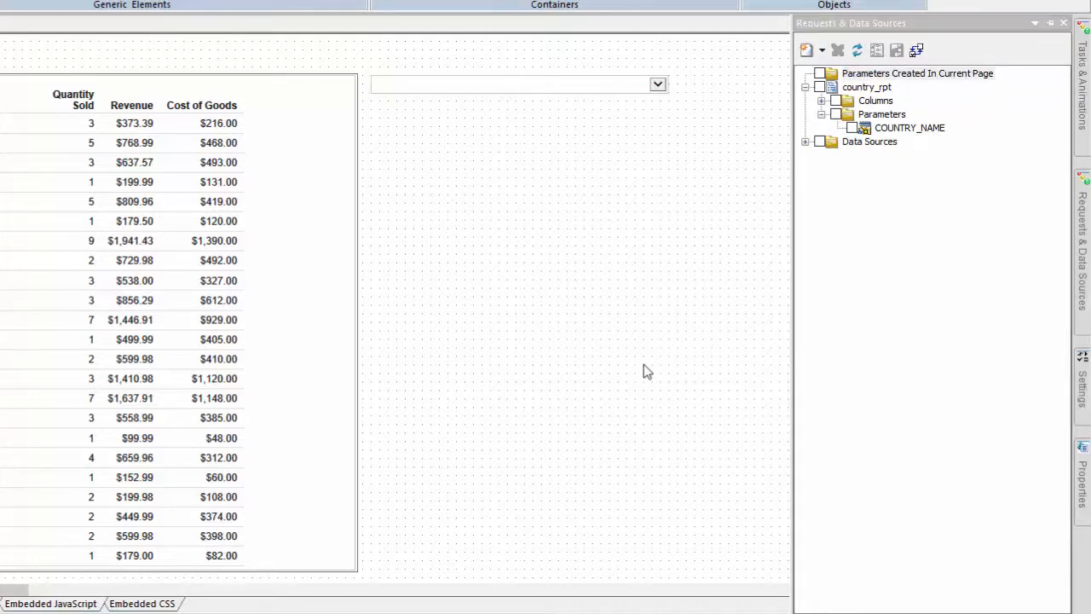
Step: Add a new task to the page and set its trigger type to Selection Changed
left_click(1081, 120)
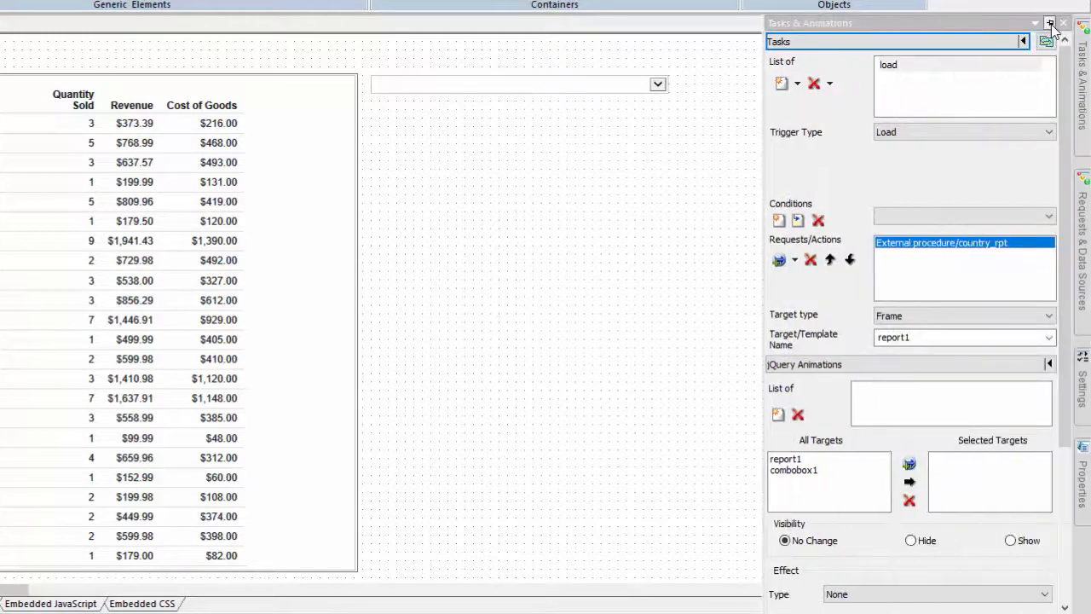
left_click(1050, 24)
left_click(781, 82)
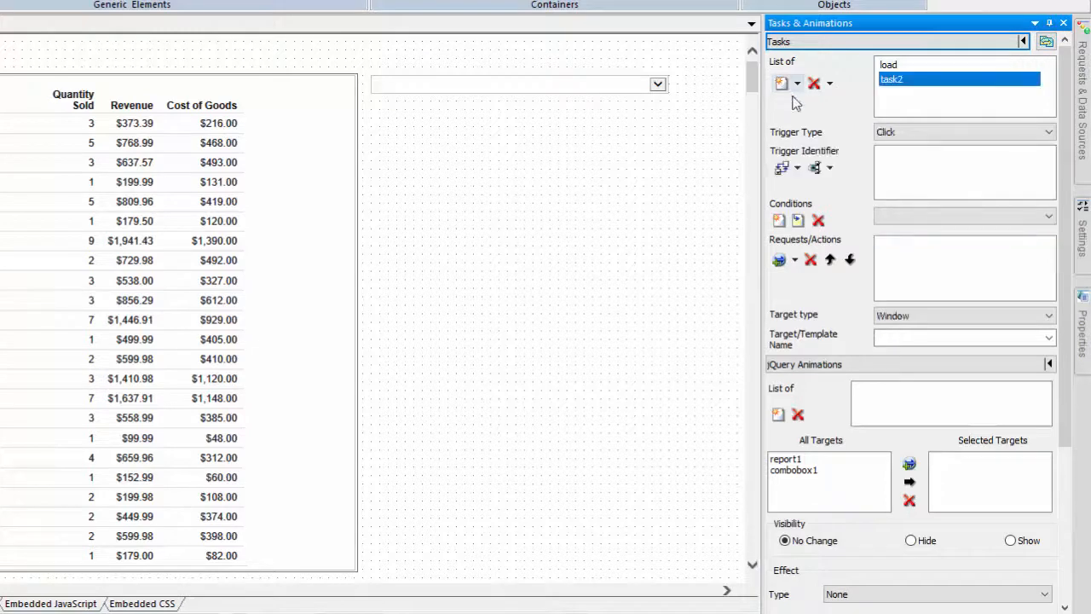
left_click(891, 132)
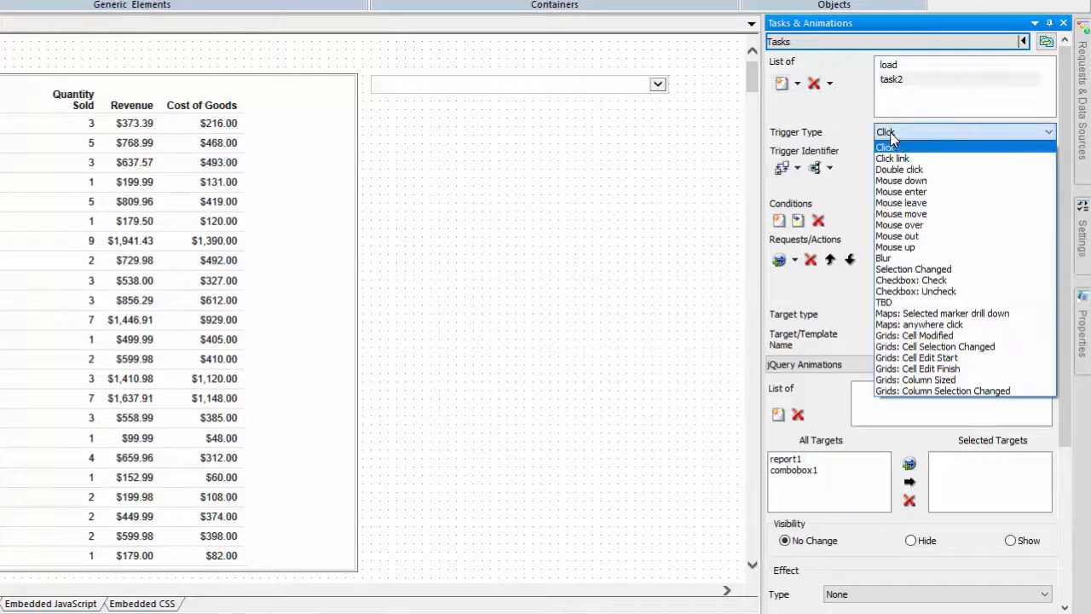
left_click(929, 269)
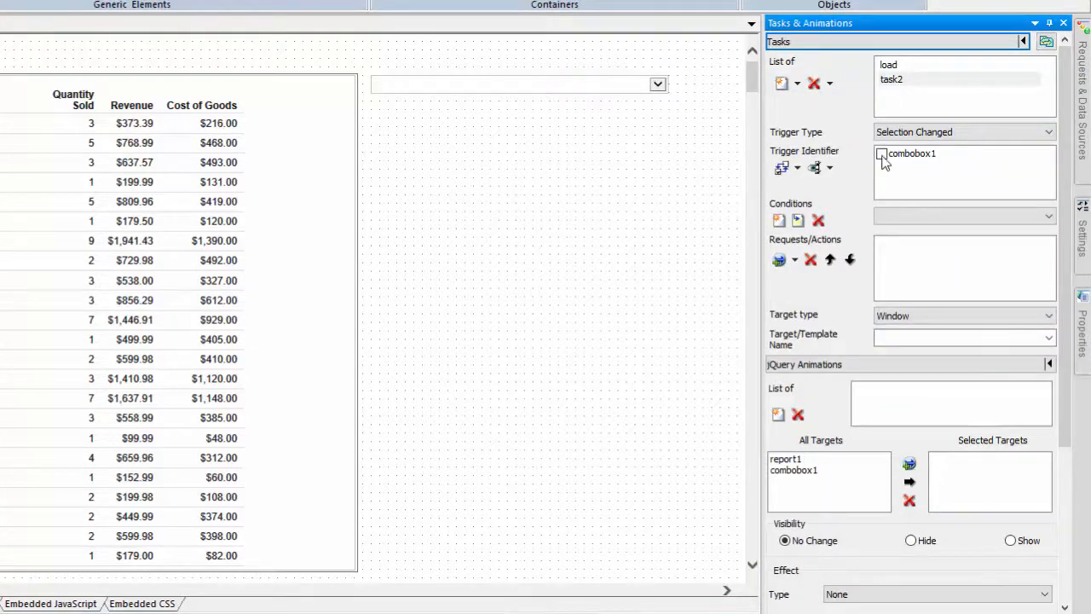
Step: Assign combobox1 as the trigger of task2 and add a request that runs the country_rpt external procedure
left_click(882, 155)
left_click(794, 261)
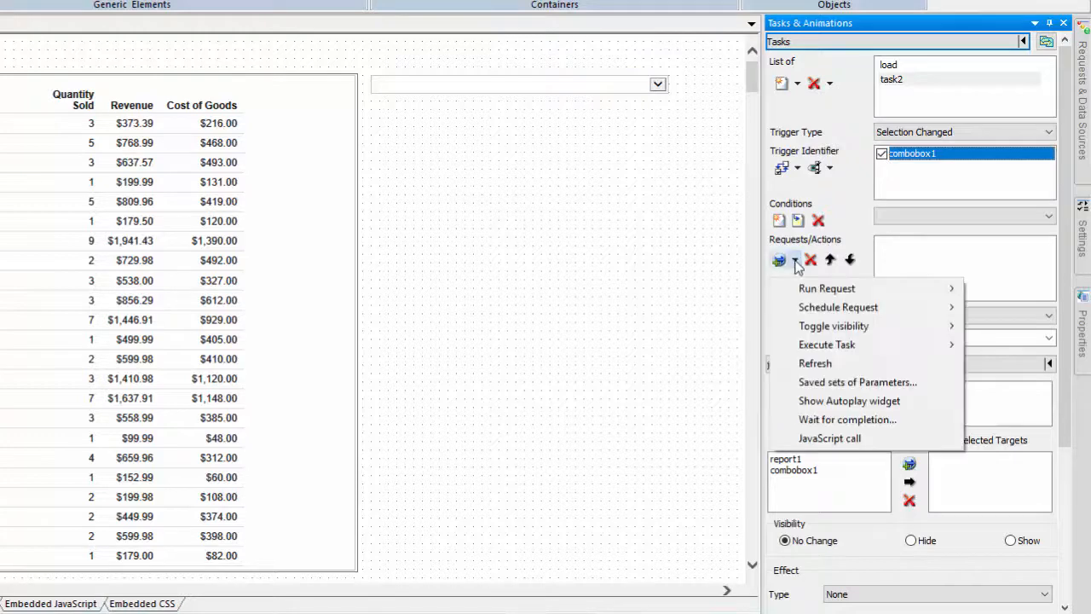
left_click(999, 291)
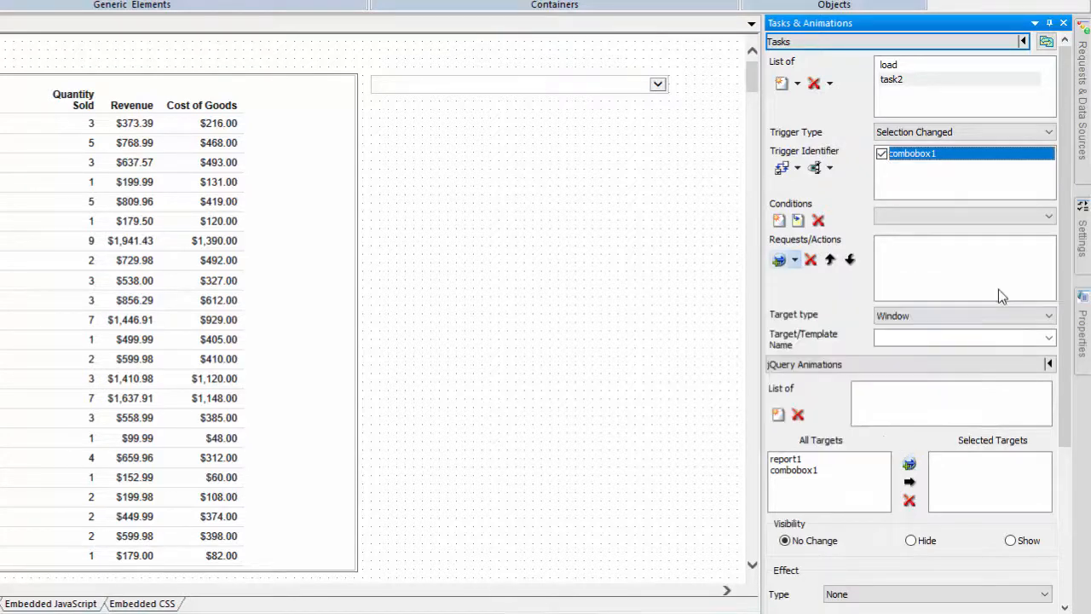
Step: Send the country_rpt request's output to the report1 frame and collapse the task settings after checking the animation options
left_click(987, 315)
left_click(955, 355)
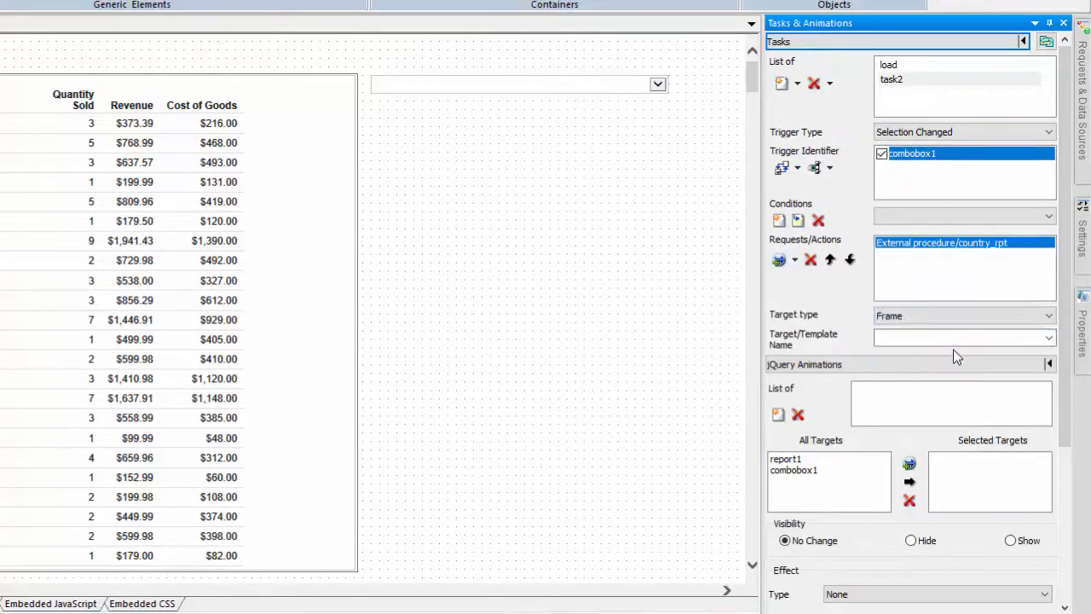
left_click(1049, 337)
left_click(1024, 350)
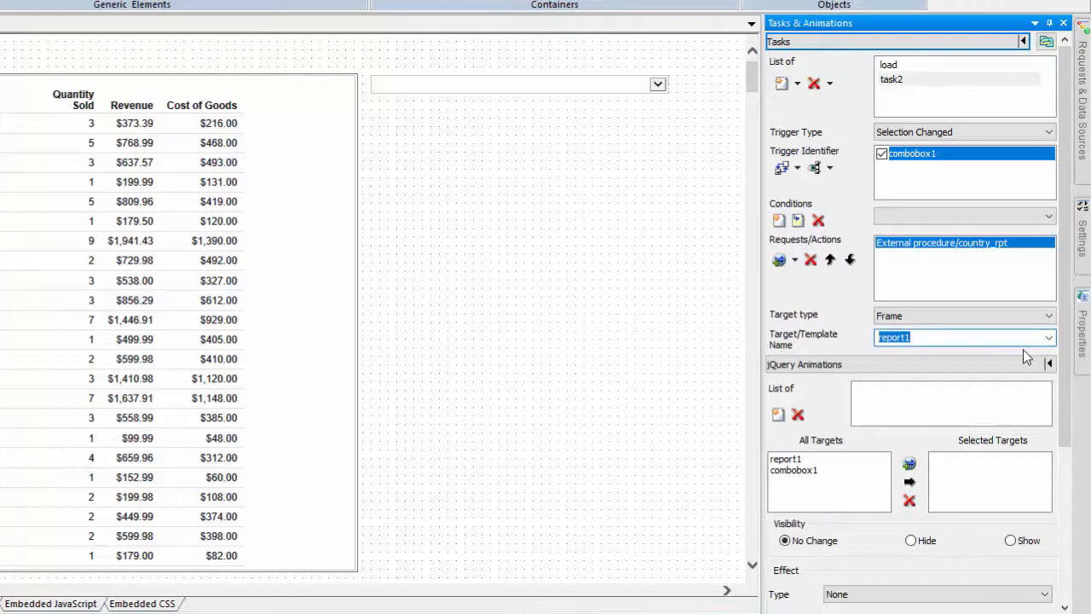
left_click_drag(1070, 358, 1071, 452)
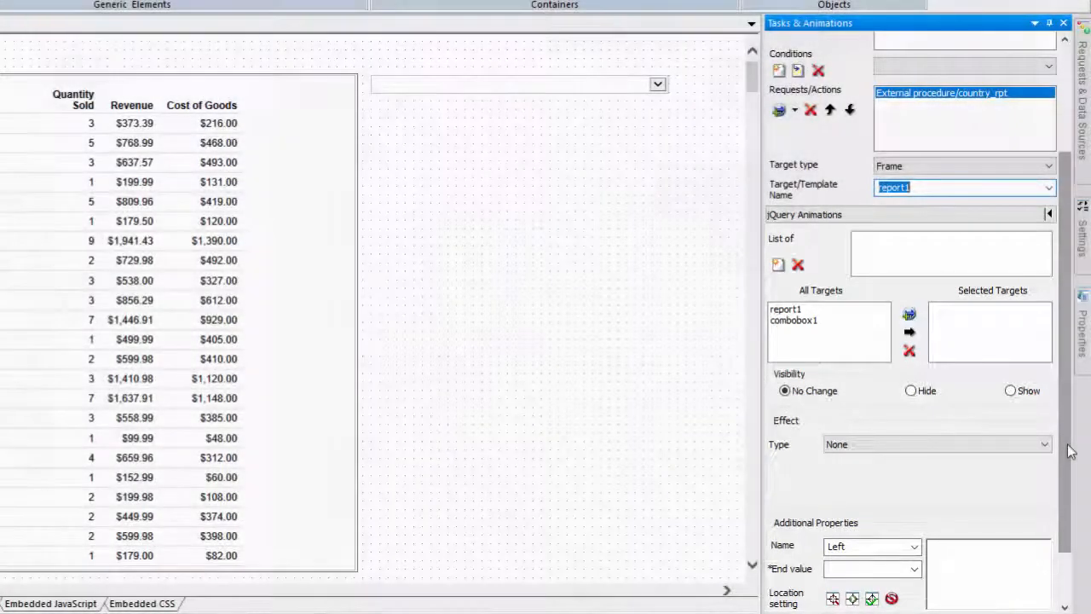
left_click(1049, 23)
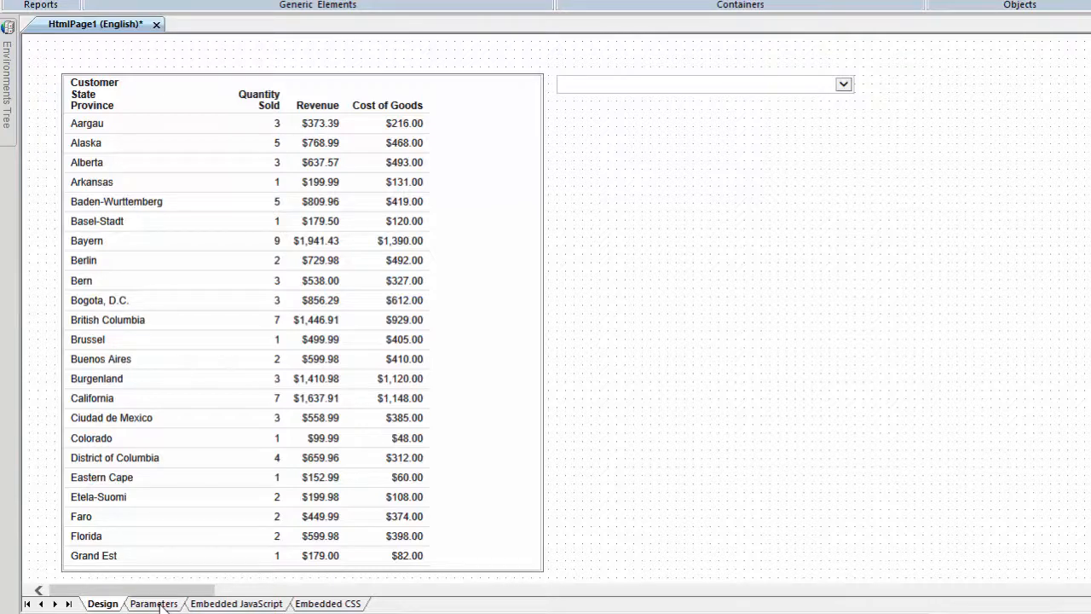
Step: Review the page's parameter bindings, its embedded JavaScript and its embedded CSS
left_click(155, 603)
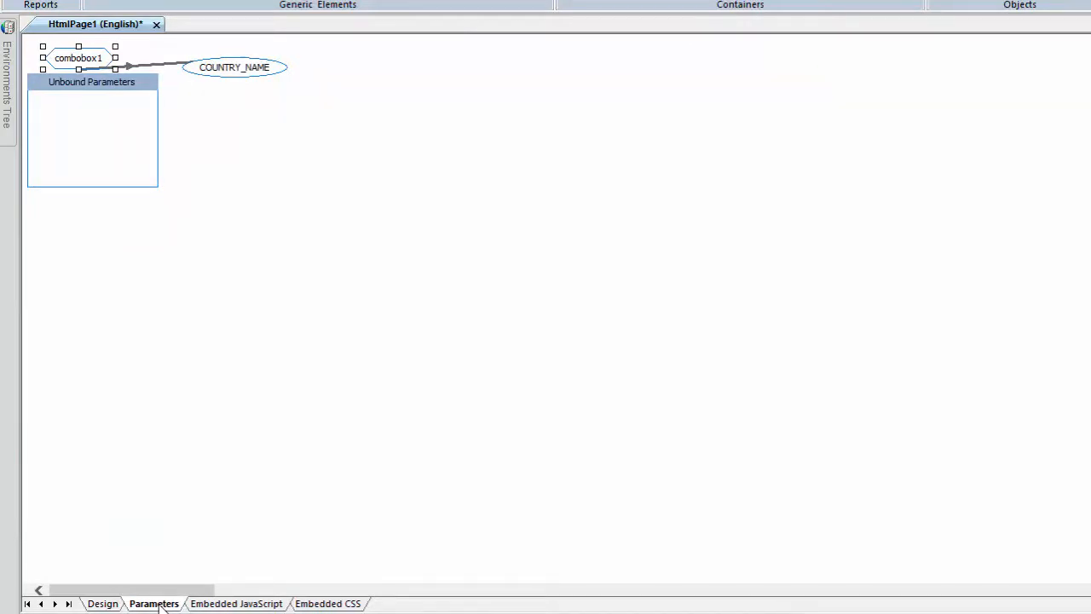
left_click(213, 604)
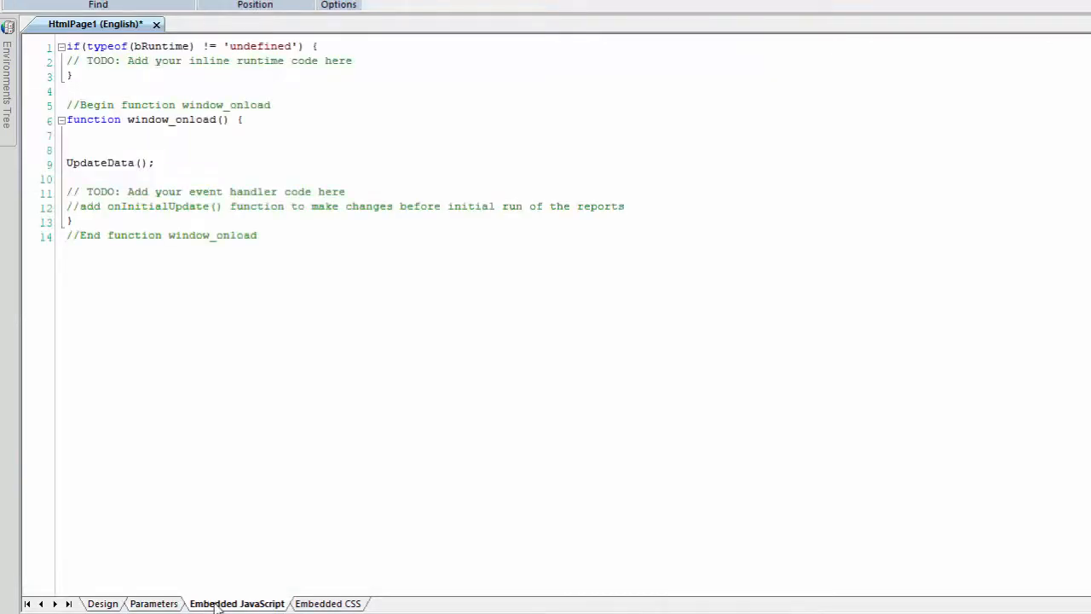
left_click(321, 605)
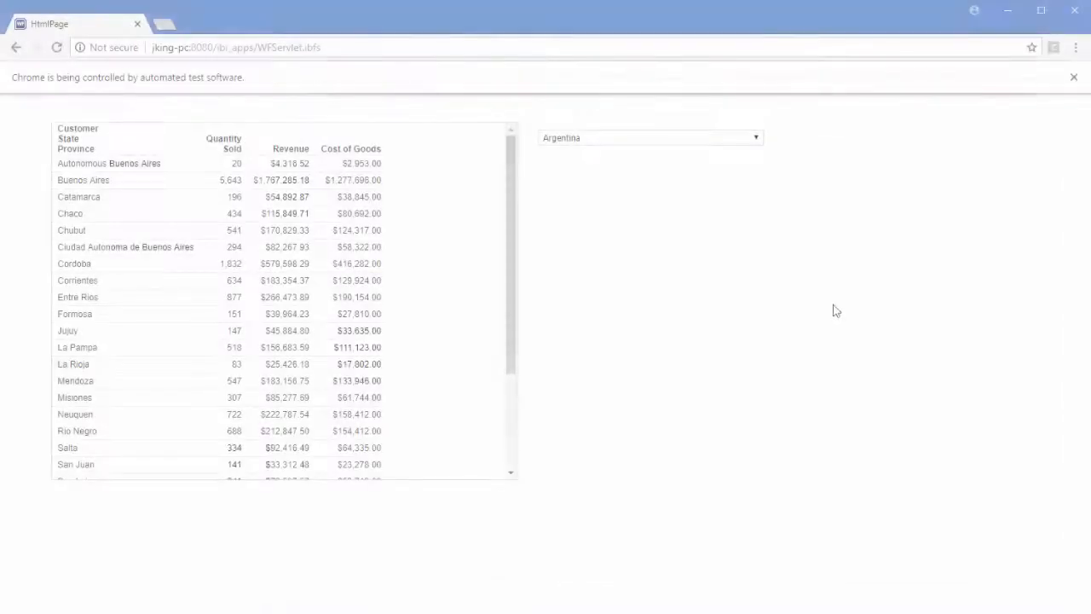
Step: Test the running page in Chrome by choosing Czech Republic as the country for the report
left_click(755, 140)
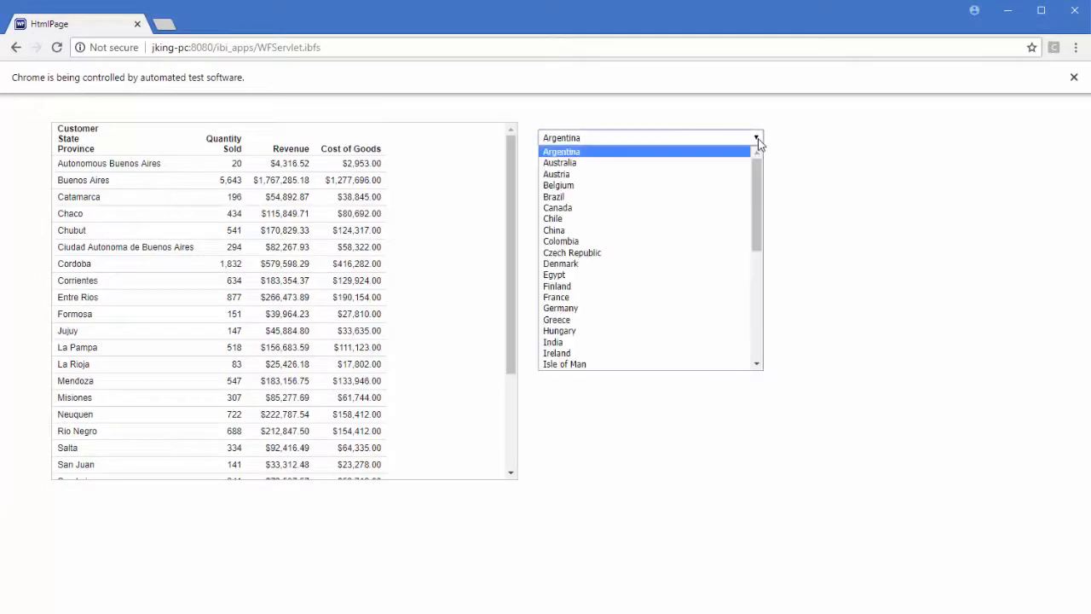
left_click(609, 253)
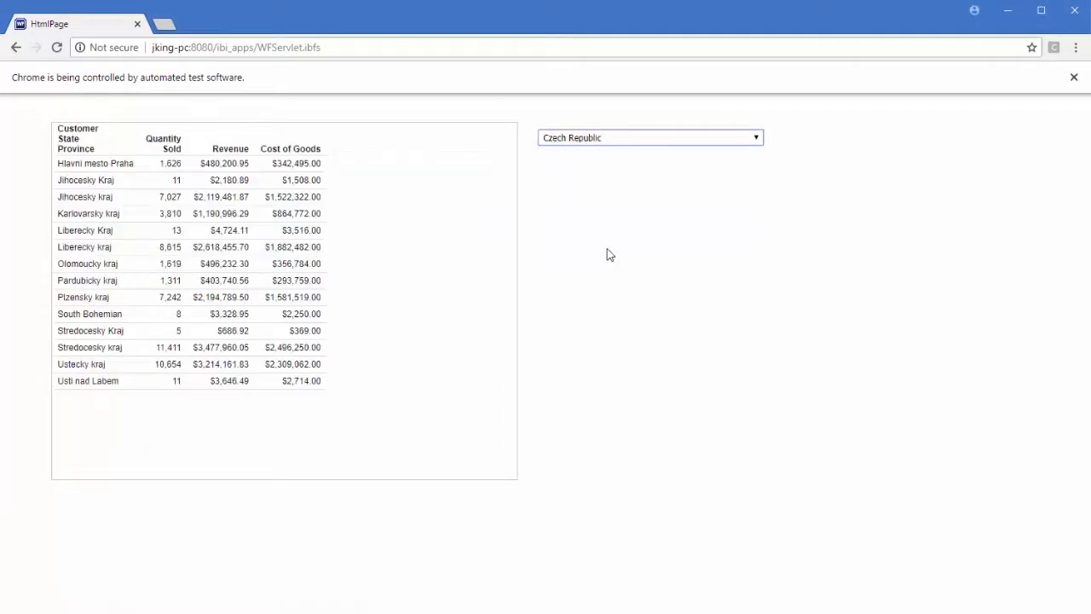